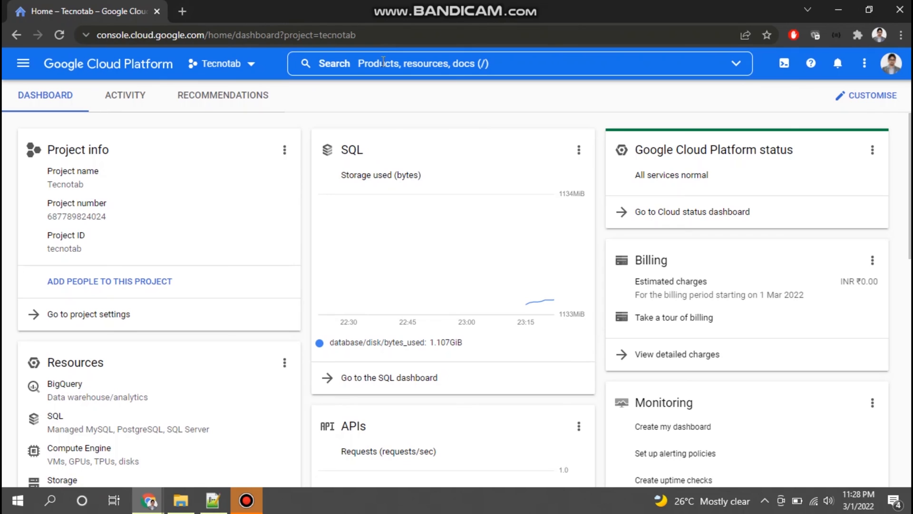
Step: Search the console for sql and open the SQL product page
left_click(382, 63)
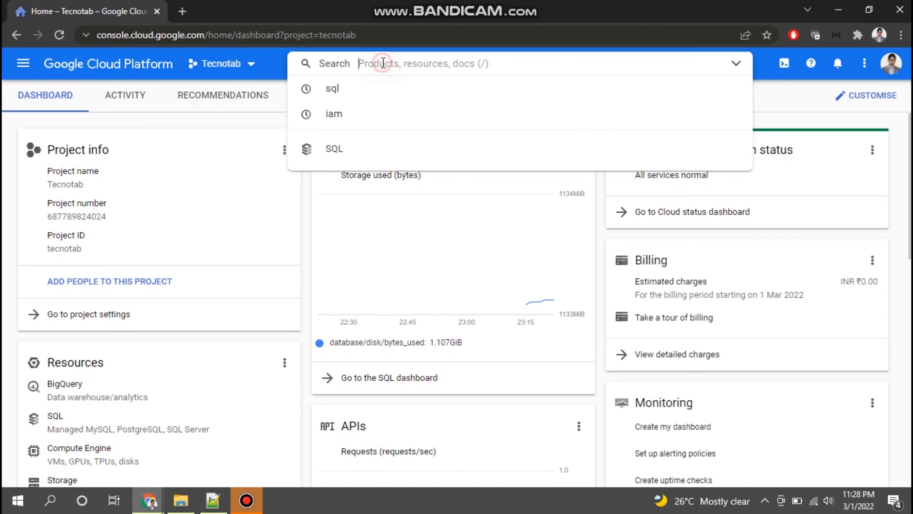
left_click(336, 95)
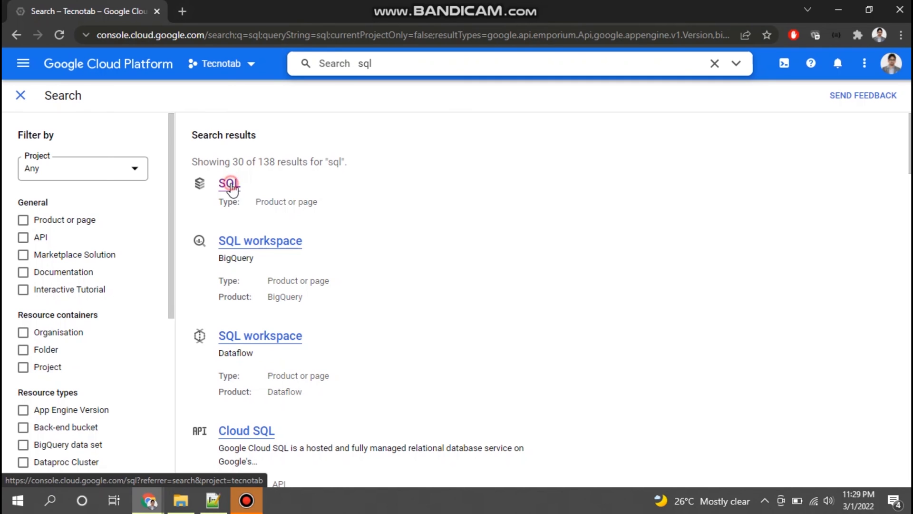
left_click(230, 187)
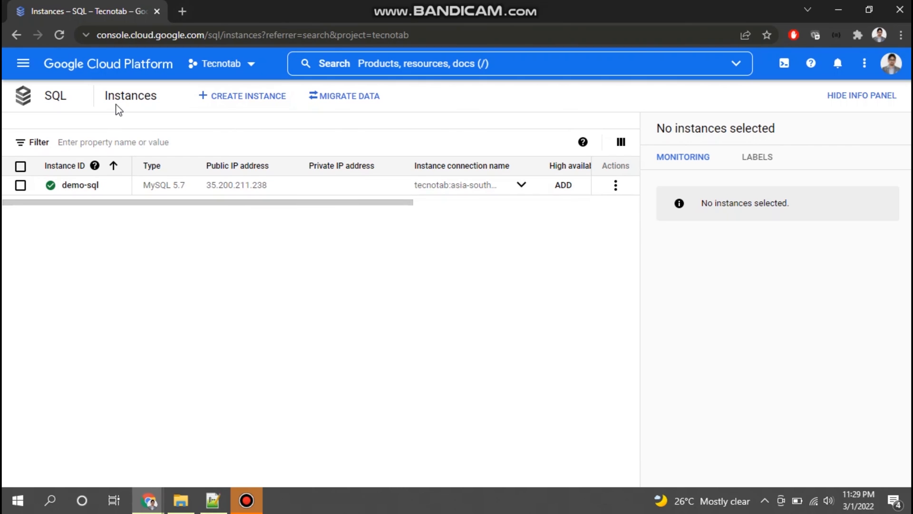
Step: Start creating a new SQL instance with MySQL as the database engine
left_click(245, 98)
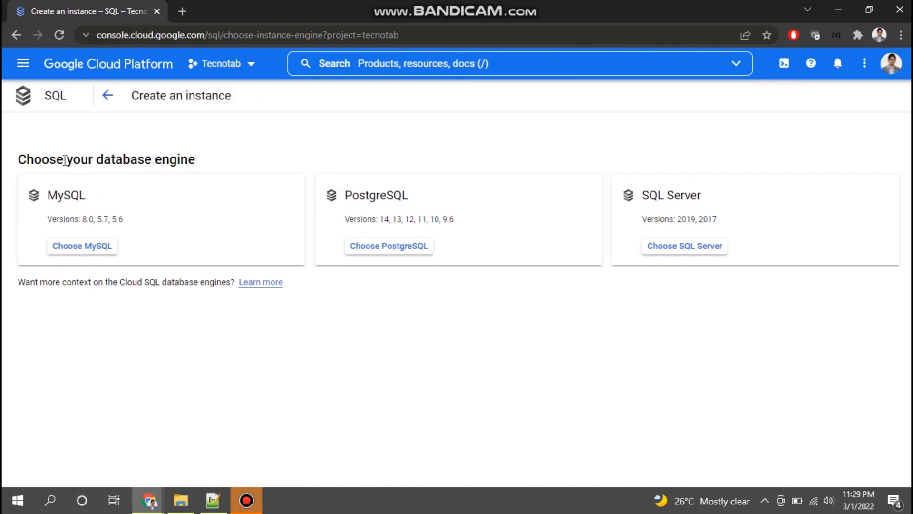
left_click_drag(61, 161, 191, 161)
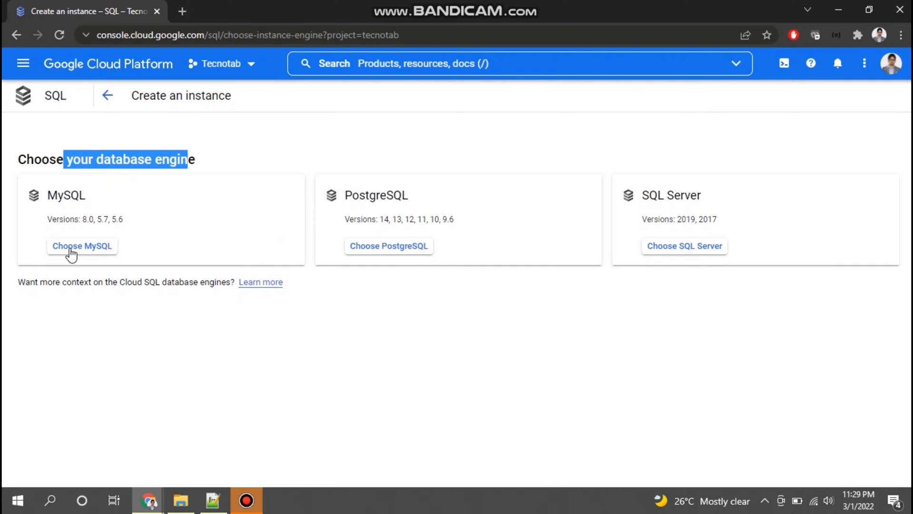
left_click(98, 254)
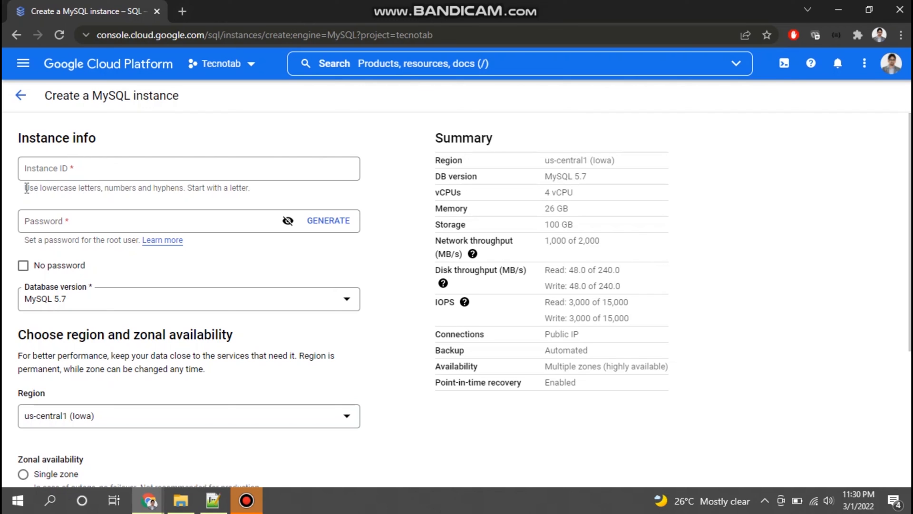
Step: Set the new MySQL instance's ID to demo-sql-1
left_click(76, 171)
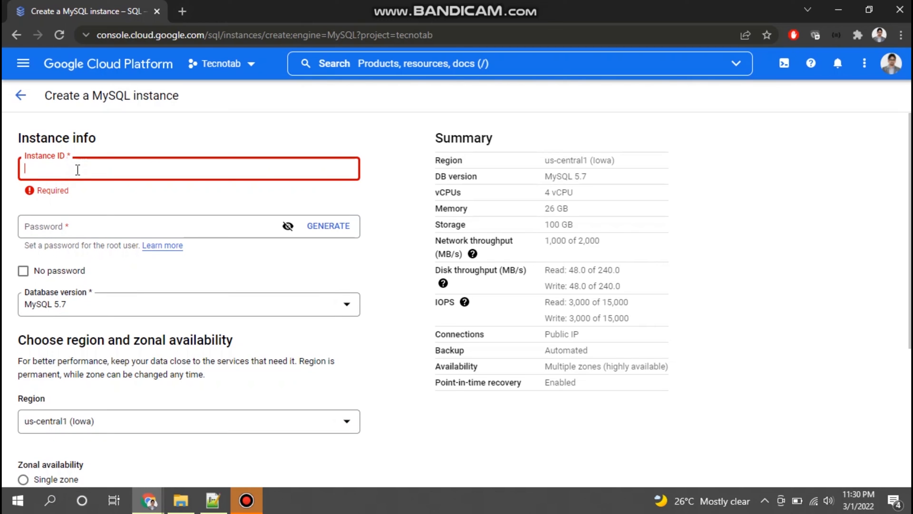
type("demo-sql-1")
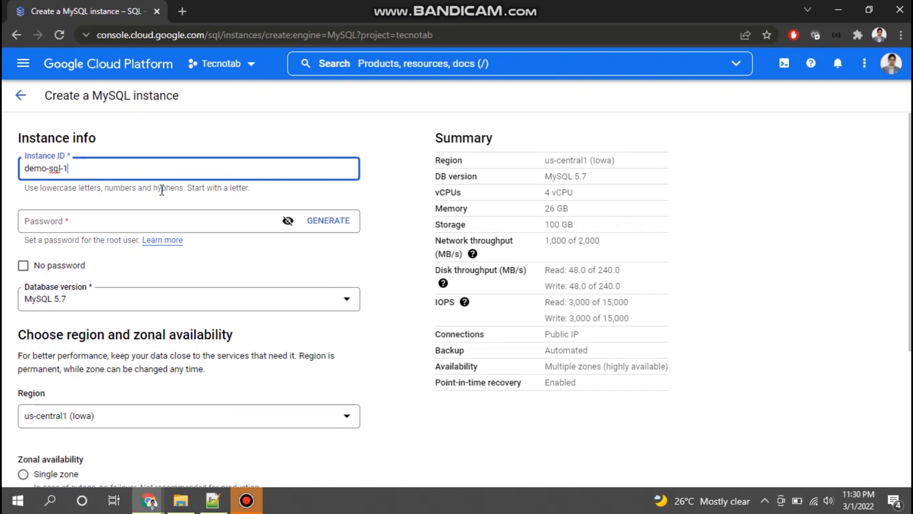
left_click_drag(189, 188, 264, 189)
left_click(84, 185)
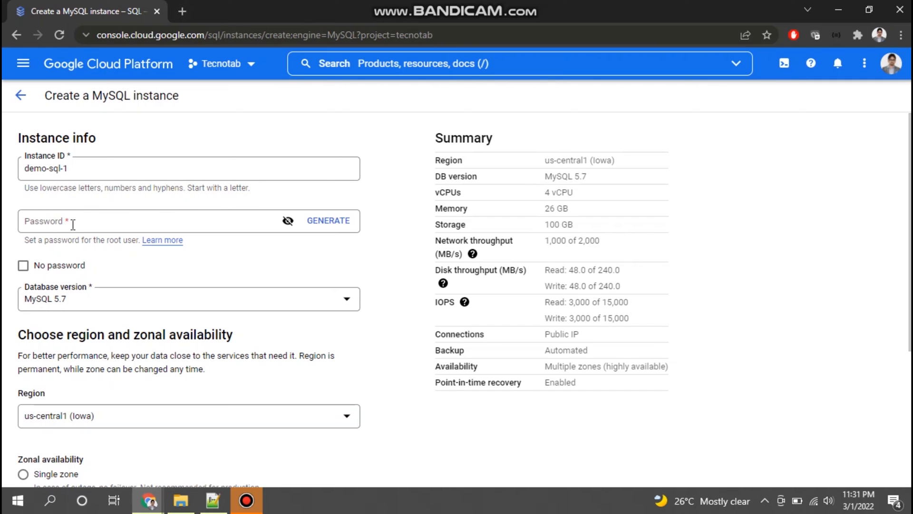
Step: Generate a password for the root user, reveal it to check it, and hide it again
left_click(328, 221)
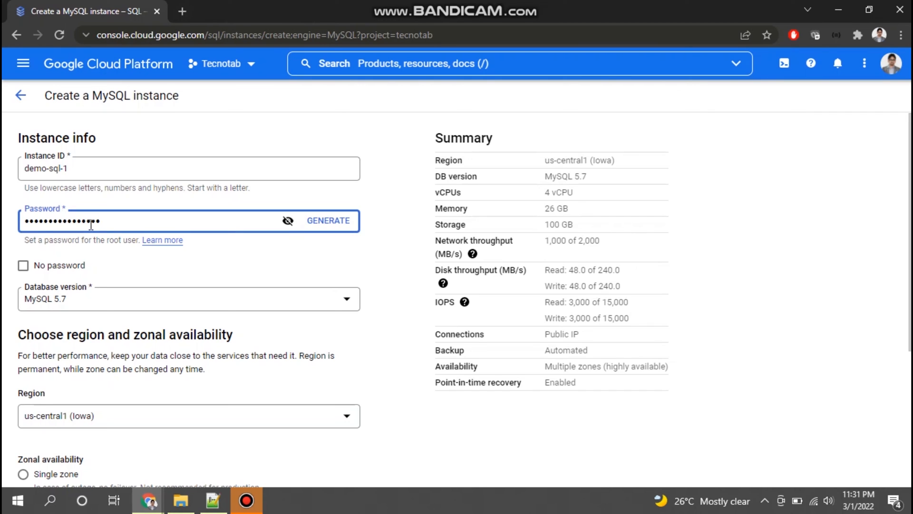
left_click(287, 221)
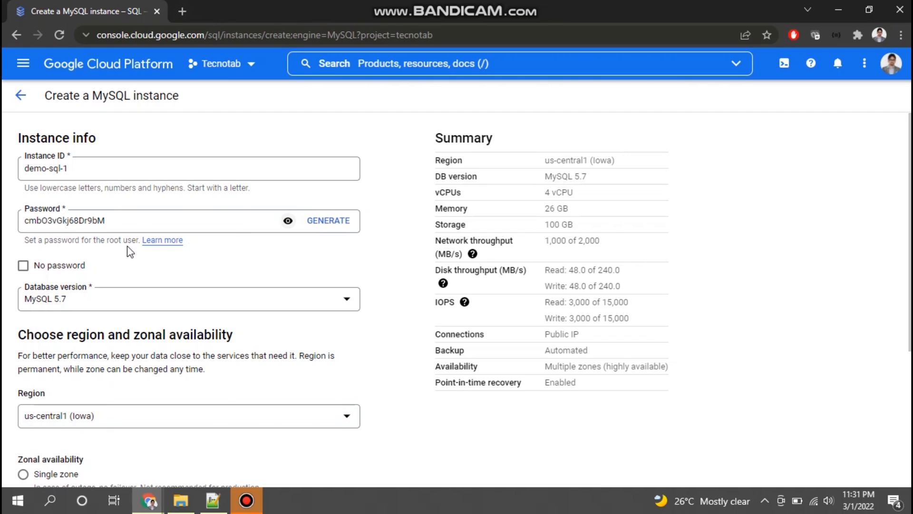
double_click(53, 222)
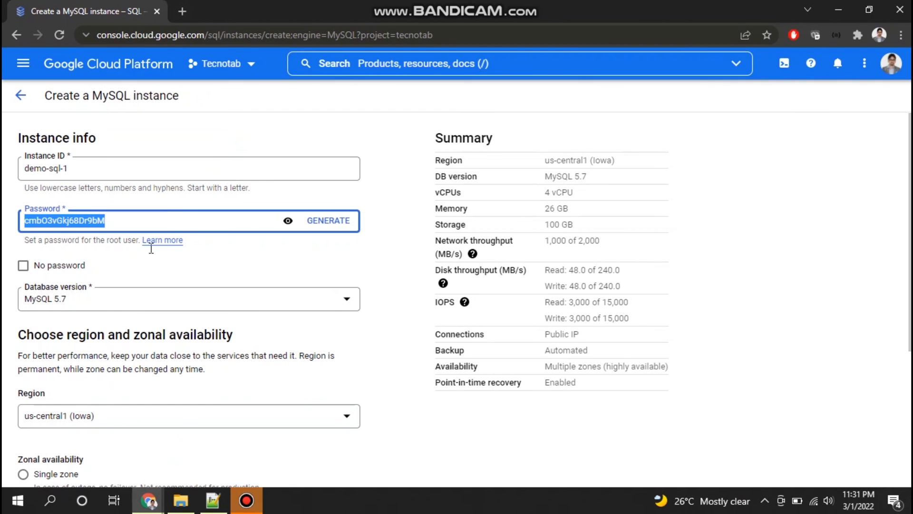
left_click(223, 246)
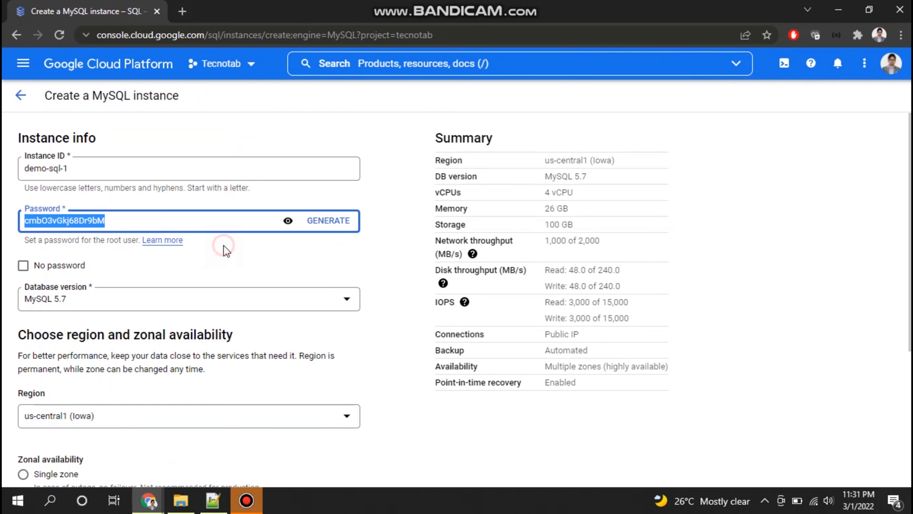
left_click(289, 221)
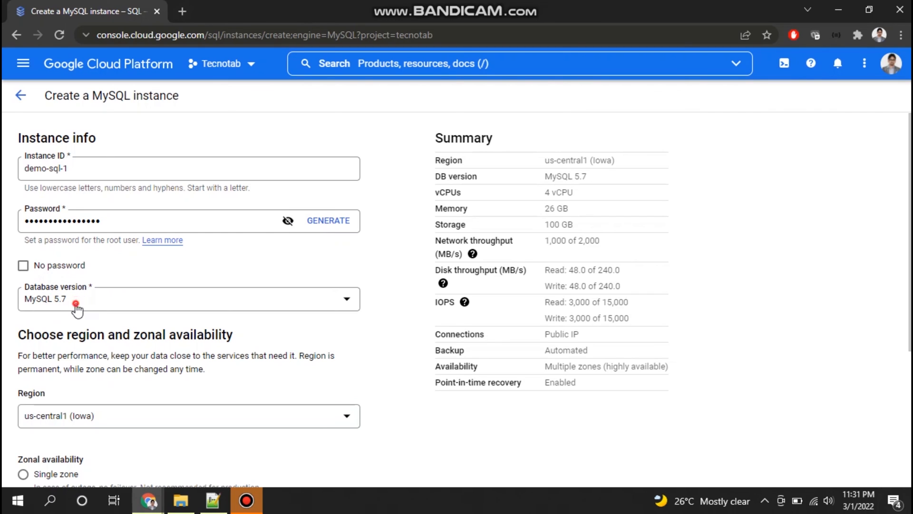
Step: Choose MySQL 5.7 as the instance's database version
left_click(76, 305)
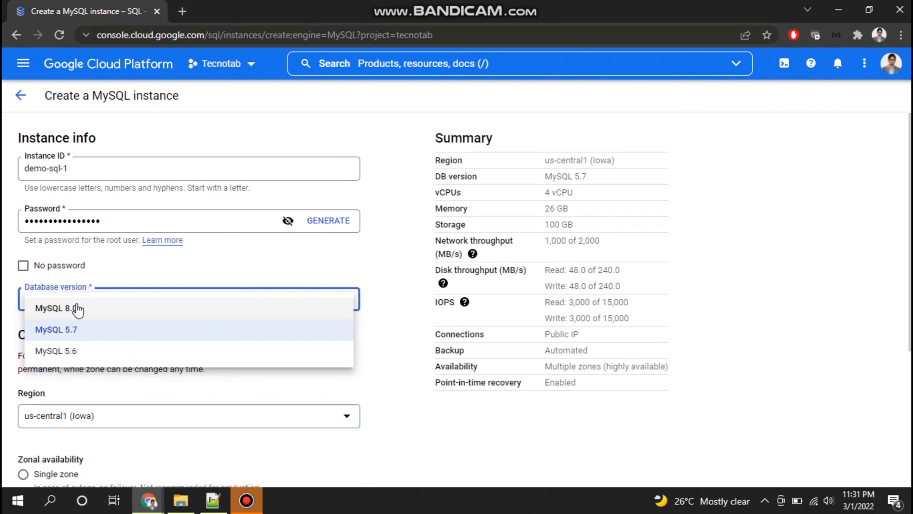
left_click(75, 332)
left_click(270, 335)
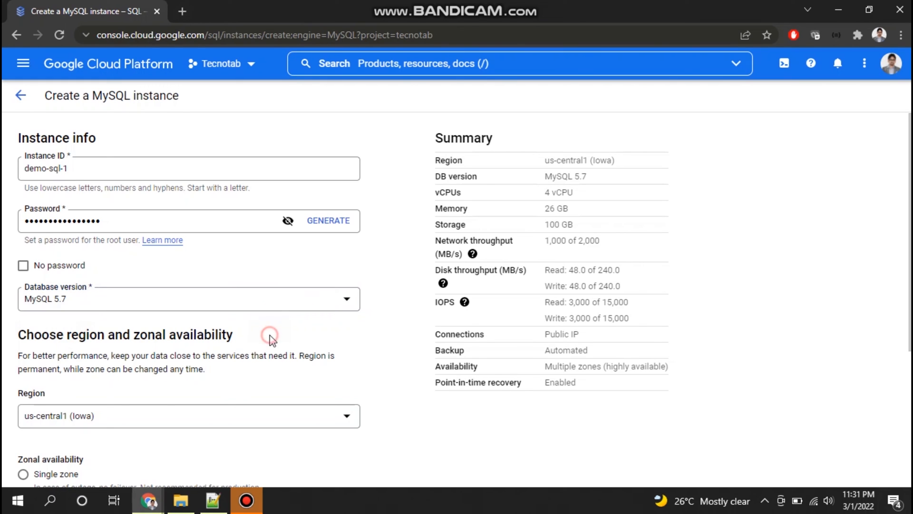
Step: Read the region and zone guidance and set the instance's region to asia-south1 (Mumbai)
scroll(66, 342, "down", 1)
left_click_drag(34, 269, 165, 269)
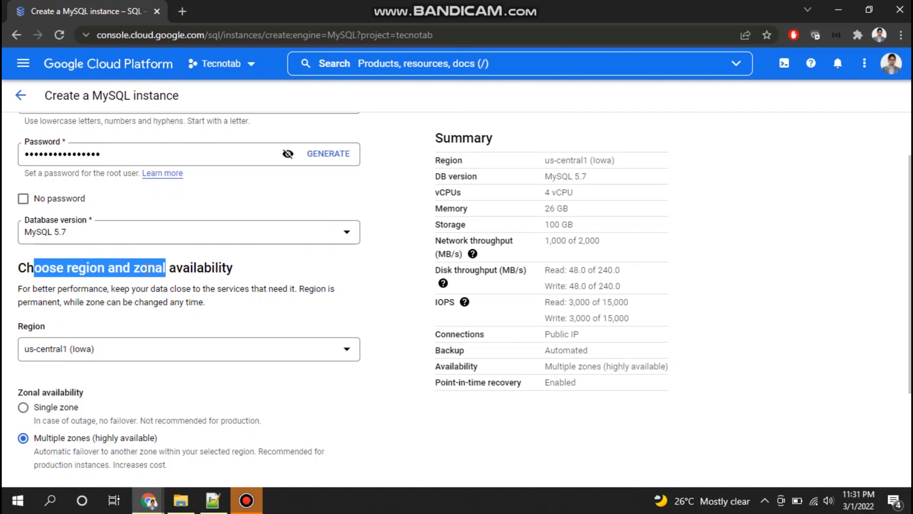
left_click(66, 260)
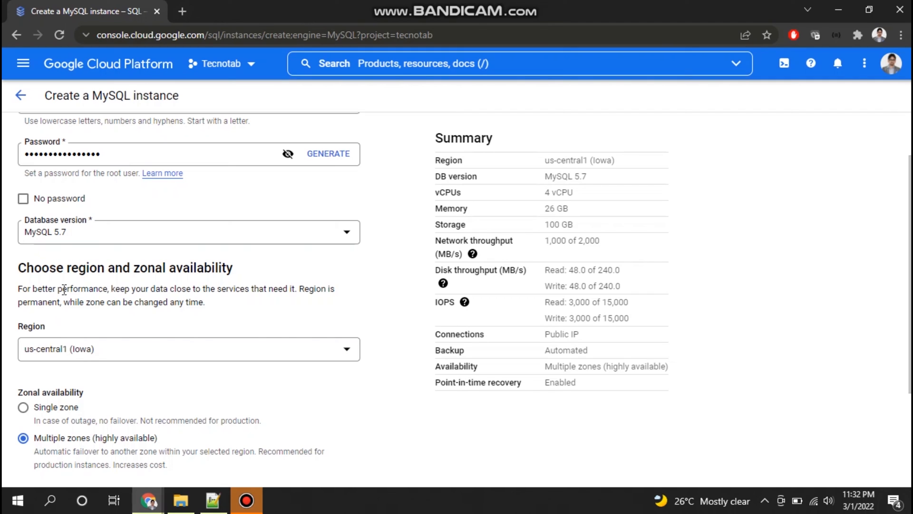
left_click_drag(142, 289, 306, 292)
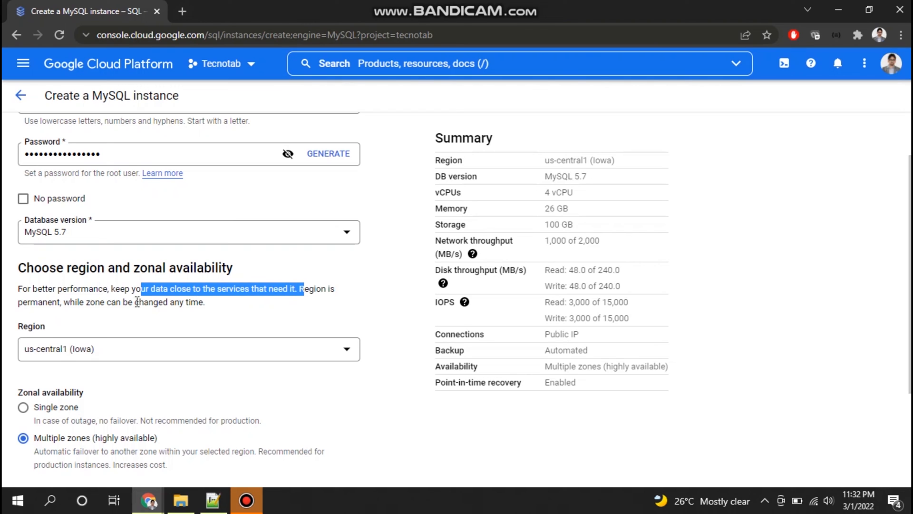
left_click_drag(65, 303, 202, 303)
scroll(247, 309, "down", 1)
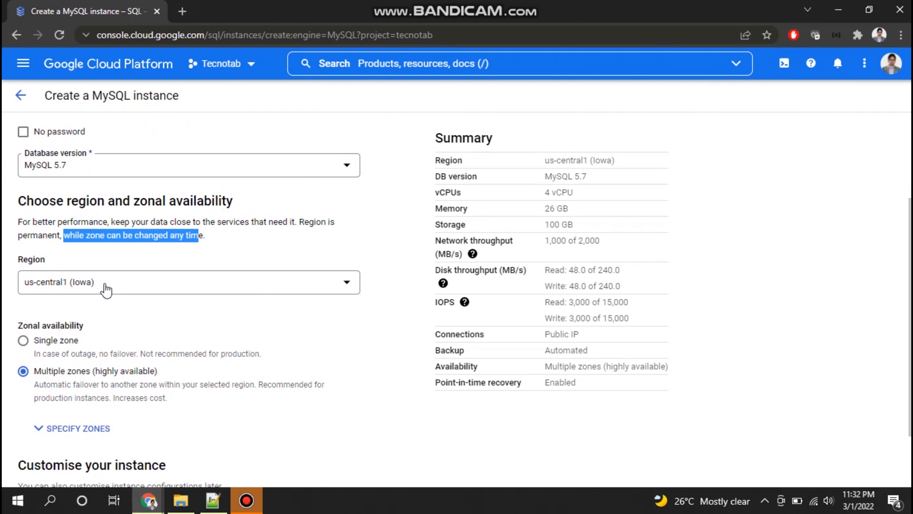
left_click(74, 287)
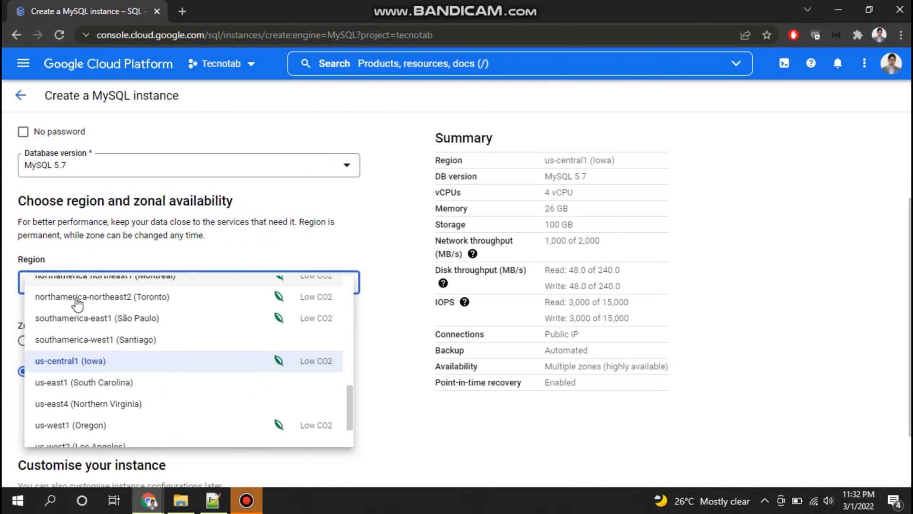
scroll(91, 383, "down", 2)
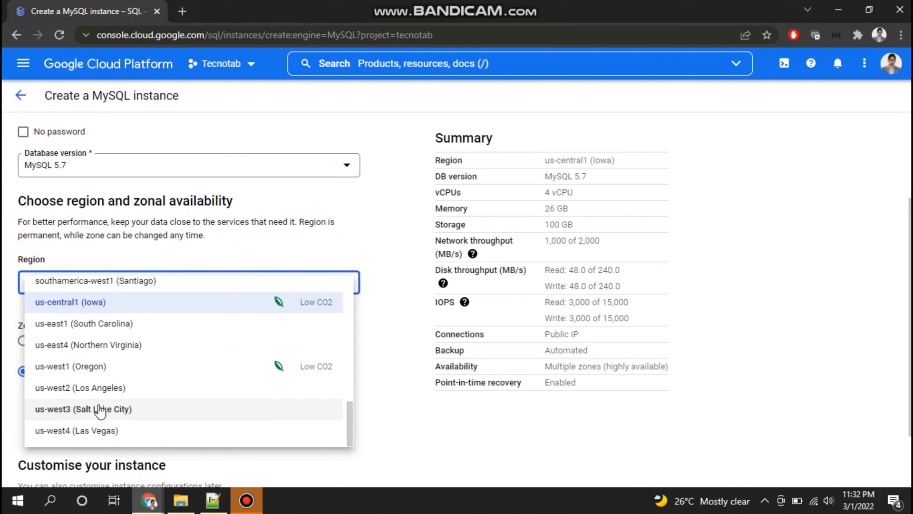
scroll(99, 403, "up", 4)
scroll(101, 400, "up", 5)
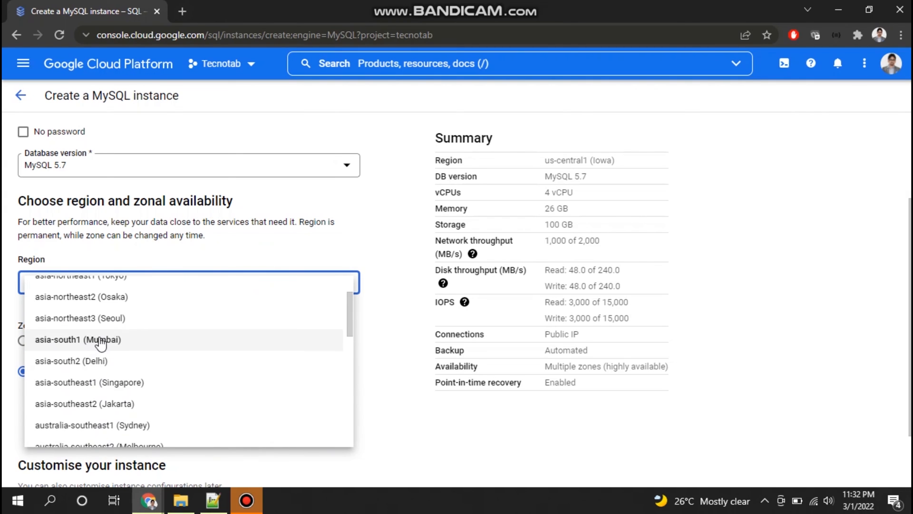
left_click(99, 341)
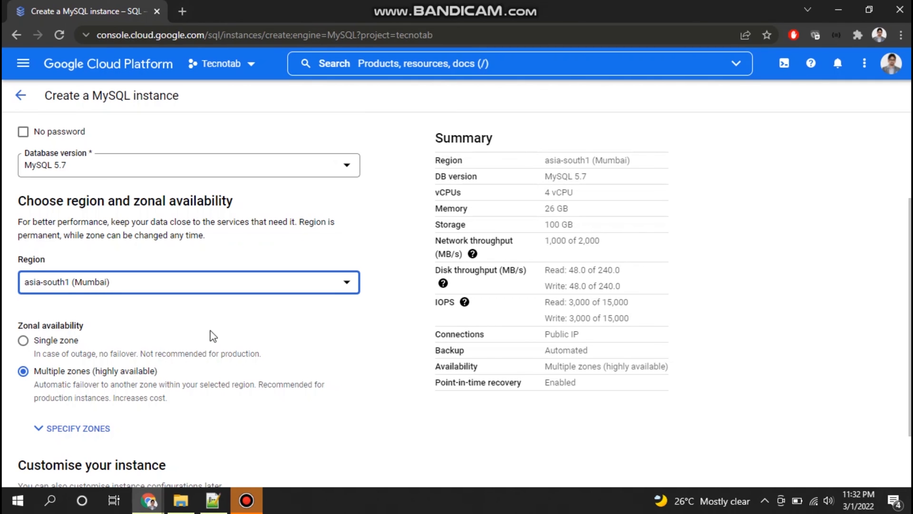
Step: Expand the zone specification under zonal availability and check the primary zone options without changing the selection
scroll(210, 336, "down", 2)
left_click(69, 349)
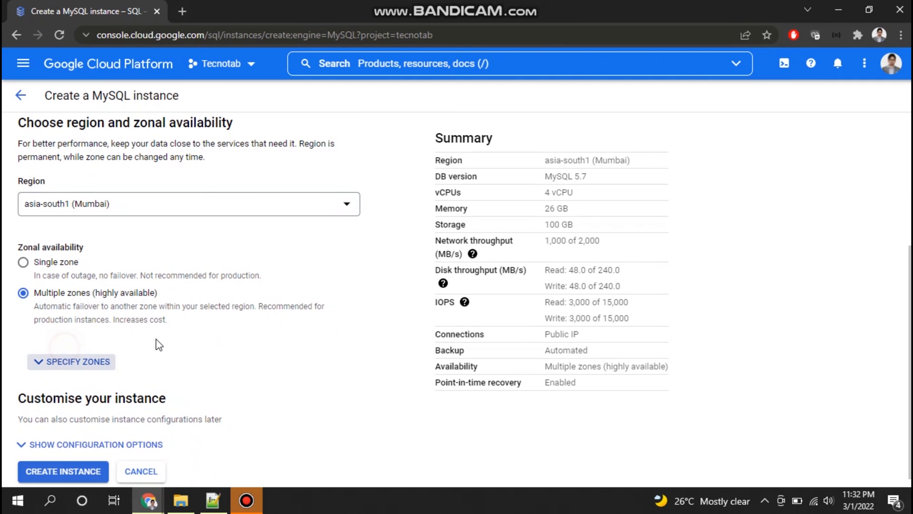
scroll(119, 332, "down", 1)
left_click(116, 311)
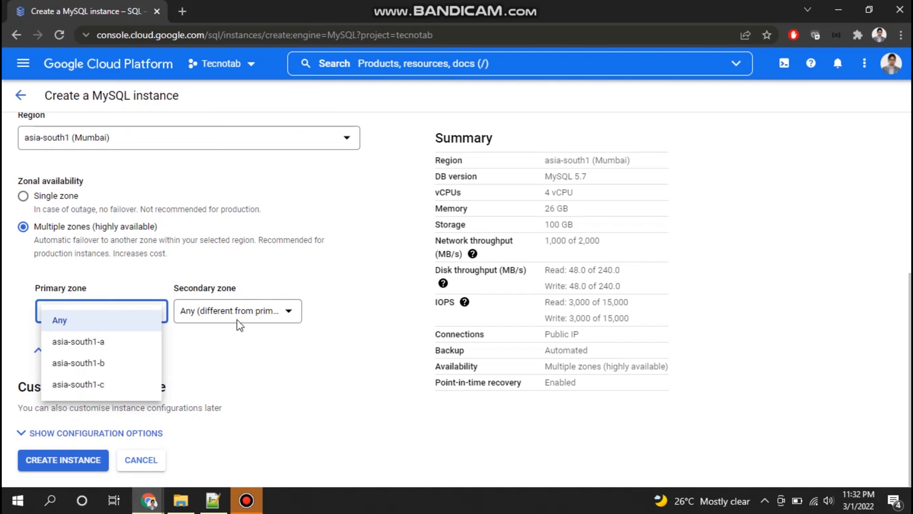
left_click(296, 263)
left_click(237, 341)
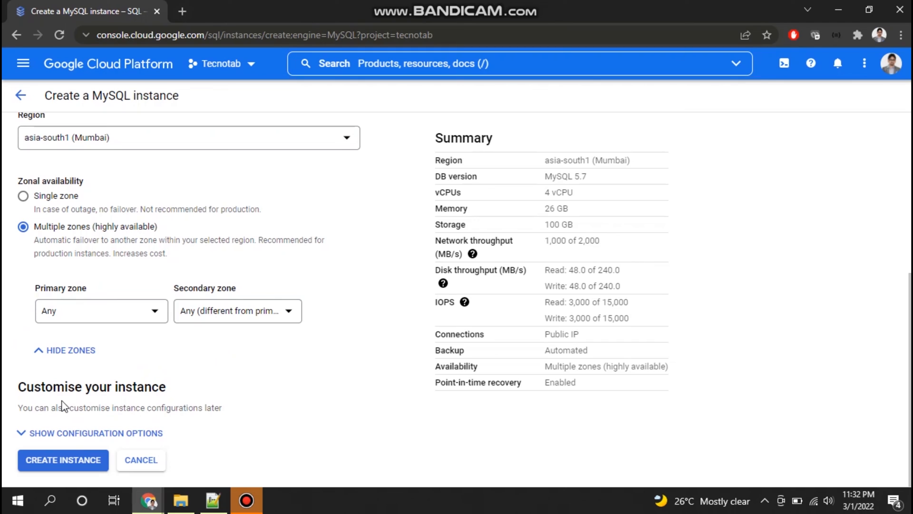
Step: Expand the instance's configuration options and choose the High memory preset as its machine type
left_click_drag(20, 384, 159, 385)
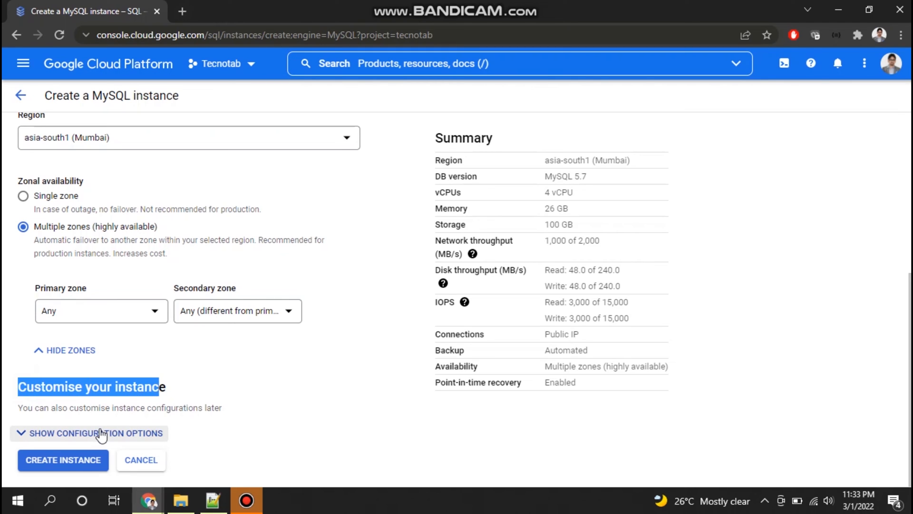
left_click(101, 434)
scroll(269, 400, "down", 4)
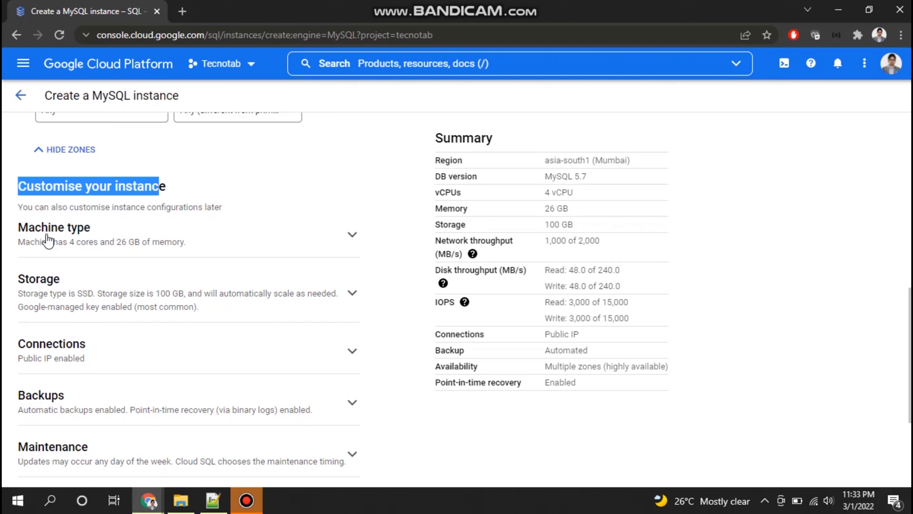
left_click(171, 241)
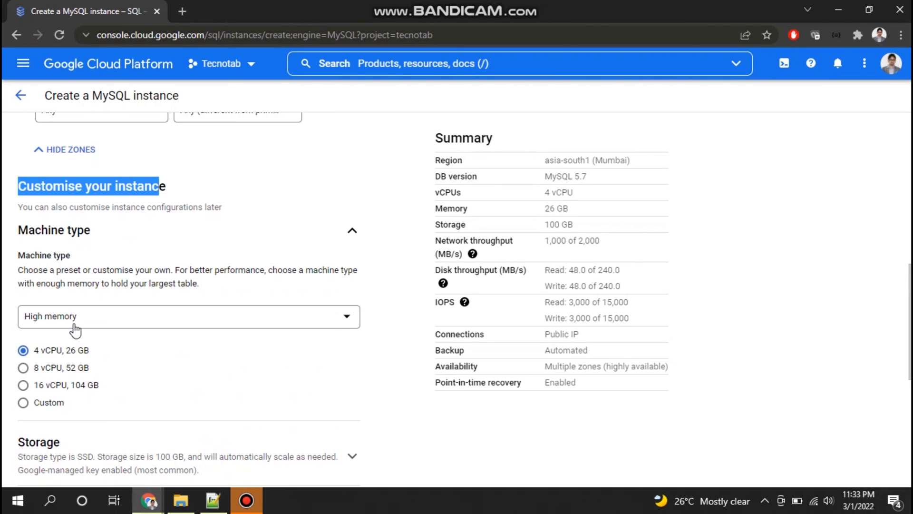
left_click(155, 325)
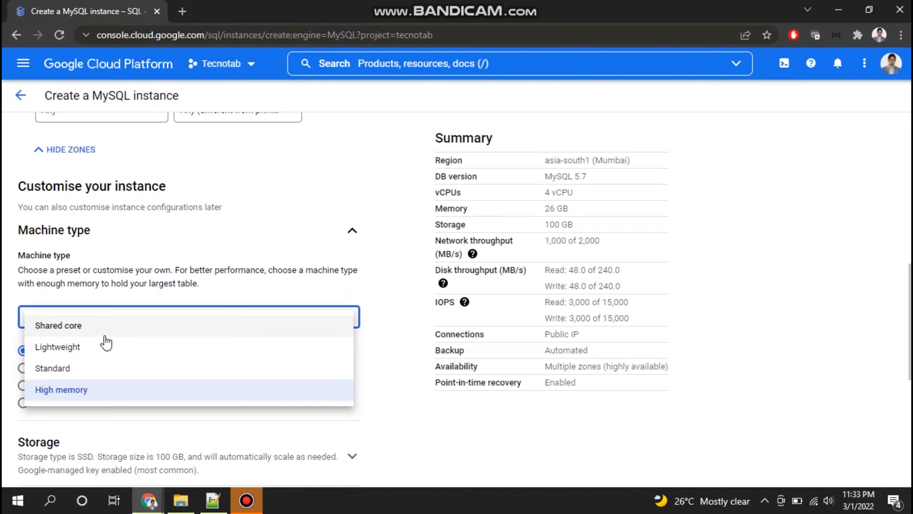
left_click(101, 392)
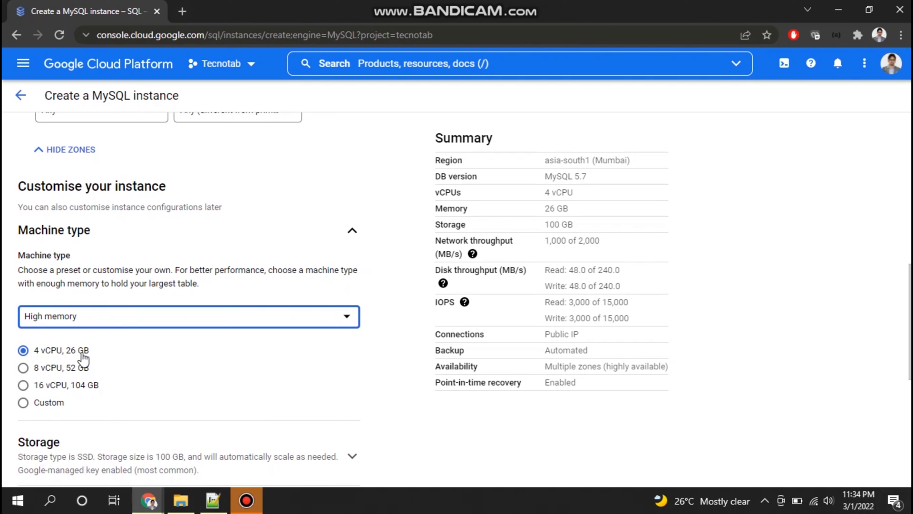
scroll(170, 360, "down", 1)
scroll(167, 352, "up", 1)
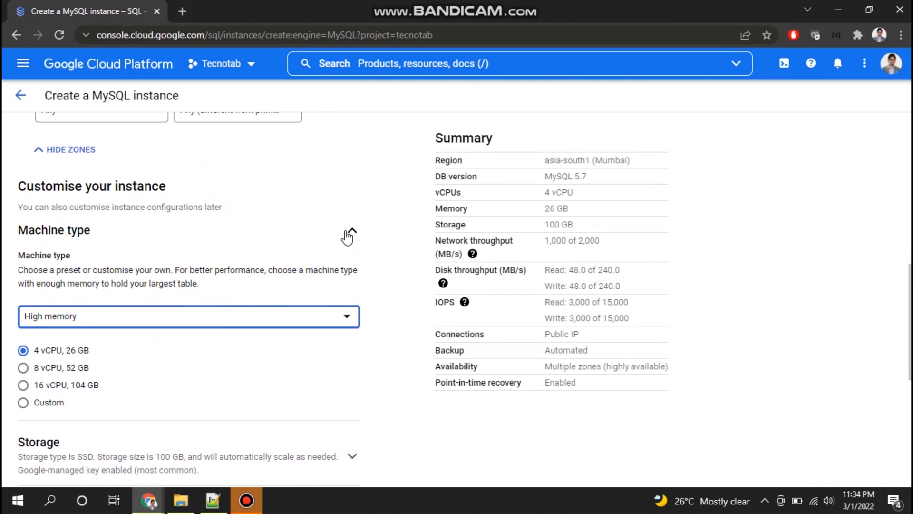
left_click(244, 238)
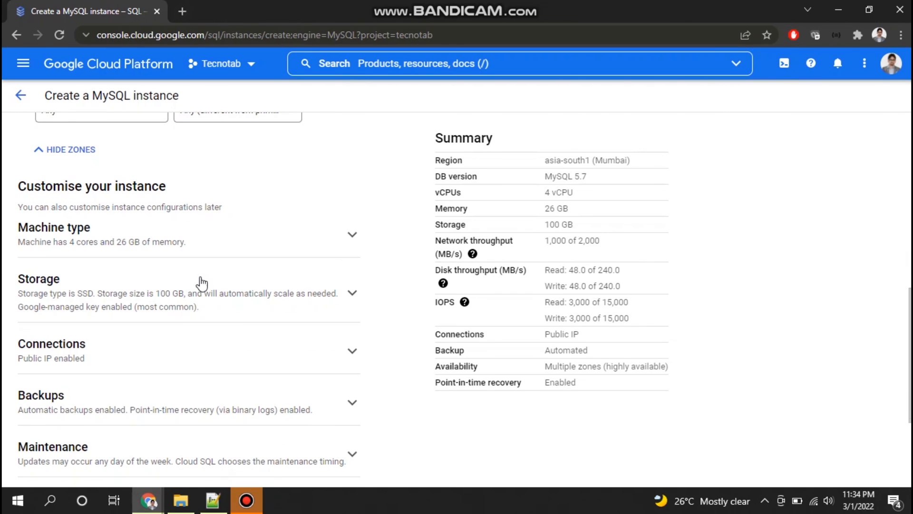
Step: Set the instance's storage capacity to 10 GB, keeping SSD as the storage type
left_click(142, 292)
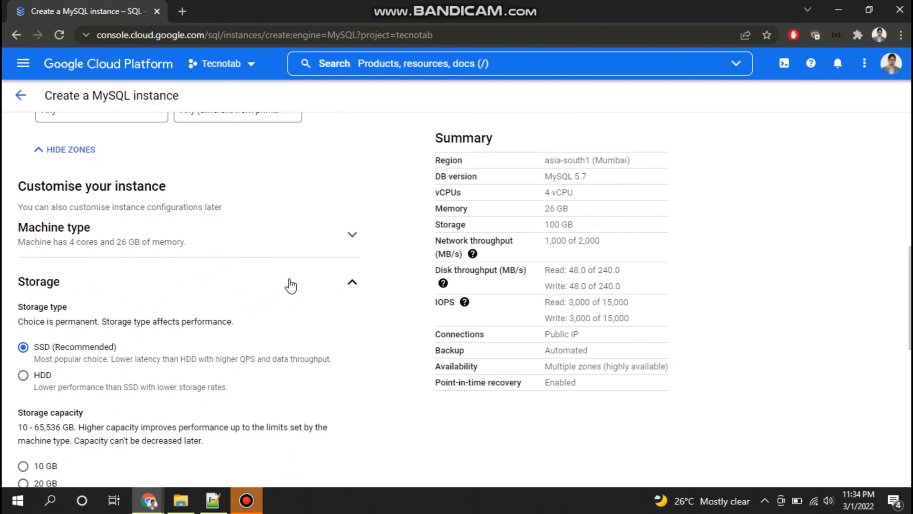
scroll(291, 286, "down", 1)
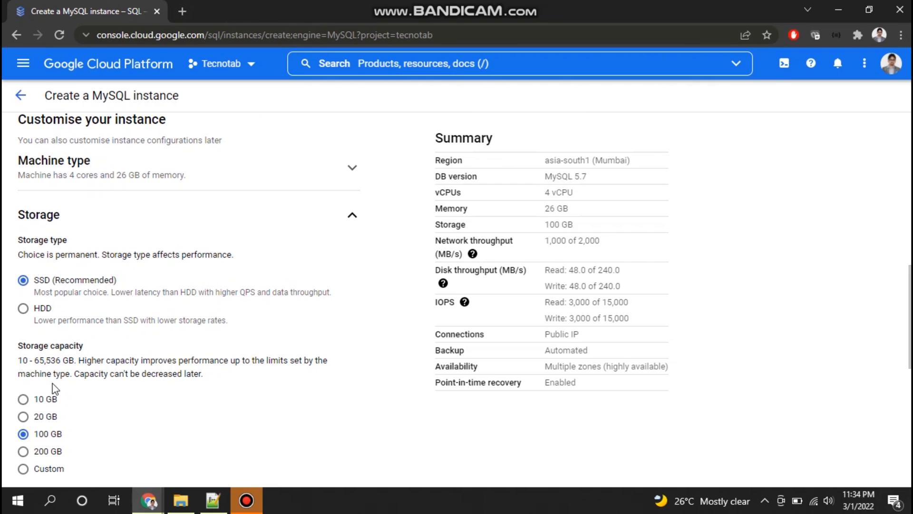
left_click(26, 399)
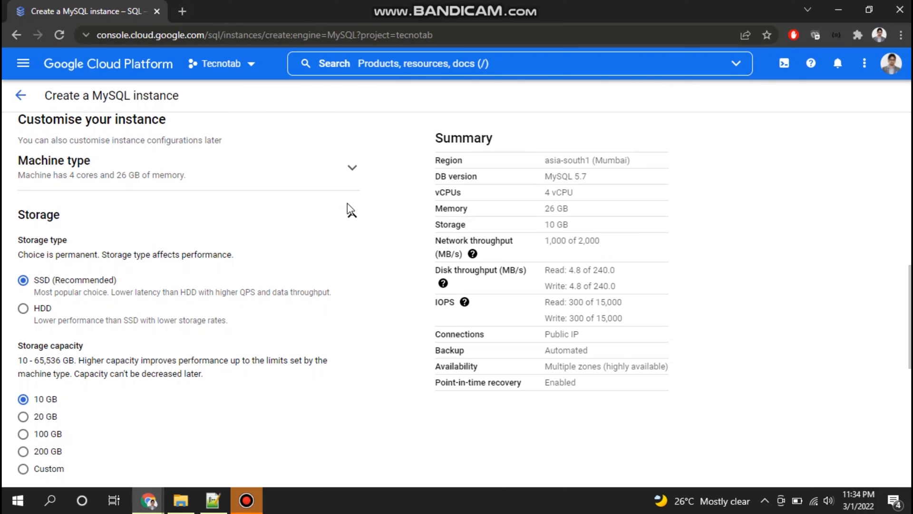
left_click(339, 213)
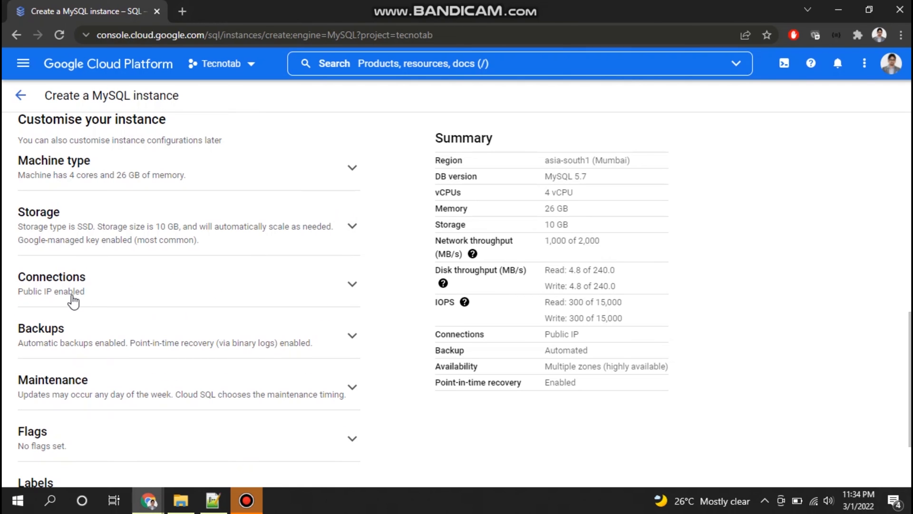
Step: Check the private and public IP assignment options under Connections, leaving only Public IP enabled
left_click(208, 287)
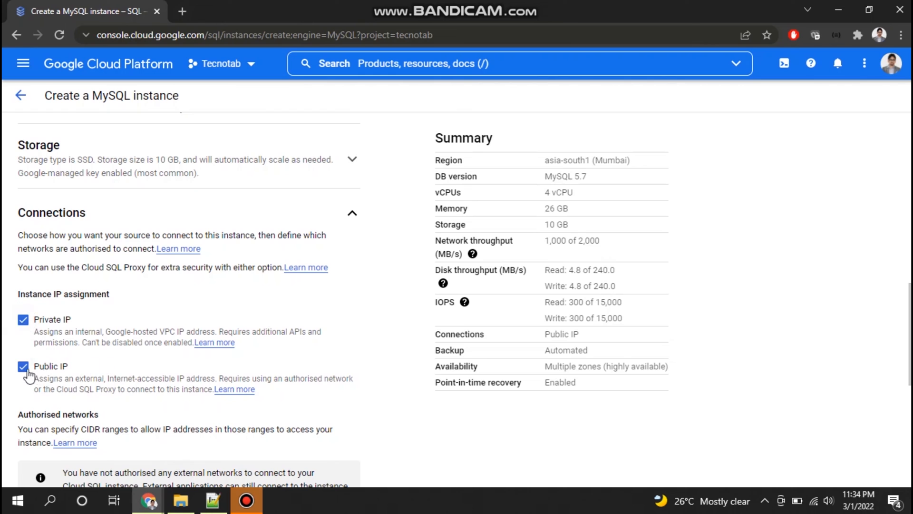
left_click(23, 319)
scroll(186, 331, "down", 1)
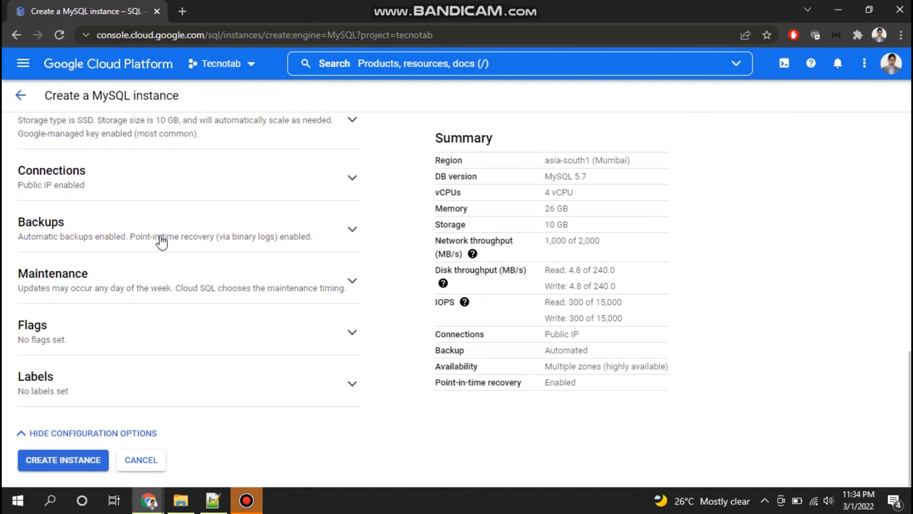
Step: Review the automated backup window and the point-in-time recovery settings in the Backups section
left_click(200, 230)
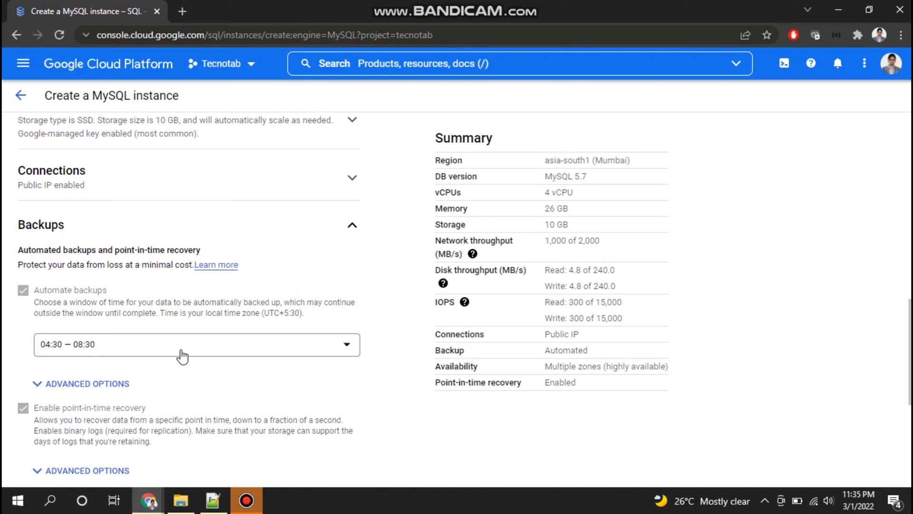
scroll(205, 374, "down", 3)
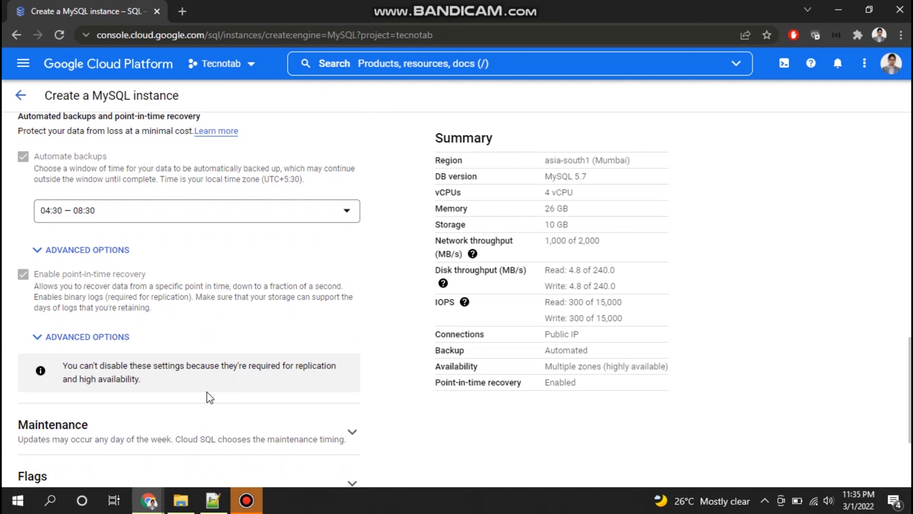
scroll(205, 396, "down", 1)
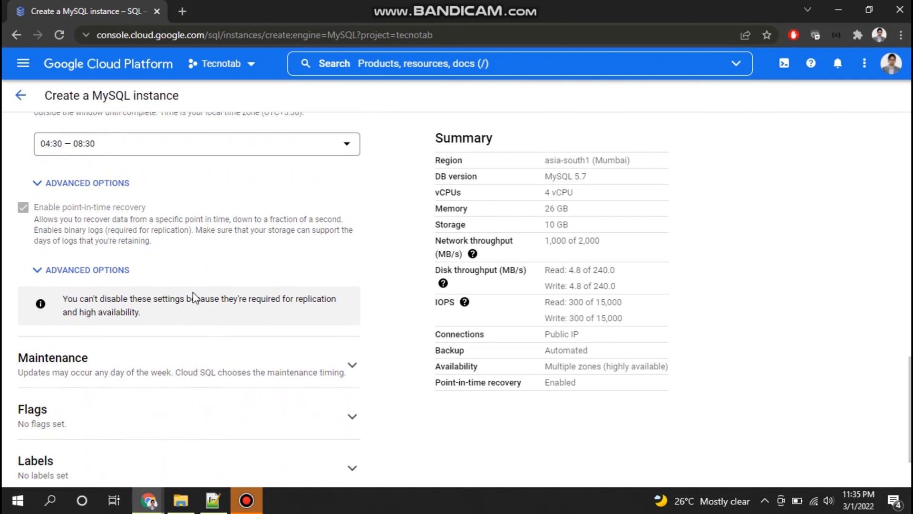
Step: Review the Maintenance section's notes, maintenance window and order of update without changing them
left_click(206, 367)
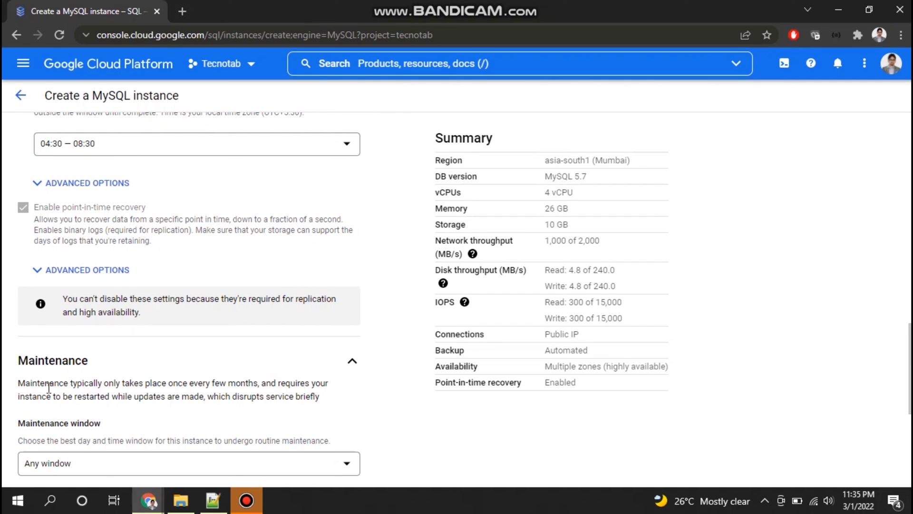
left_click_drag(168, 384, 288, 383)
left_click(288, 383)
scroll(376, 395, "down", 1)
scroll(376, 395, "down", 2)
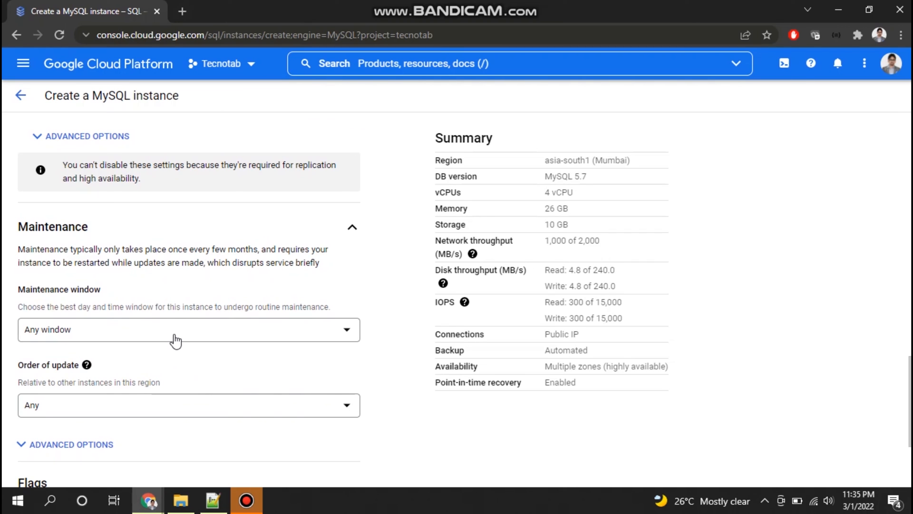
scroll(175, 340, "down", 3)
Step: Check the Flags and Labels sections of the instance configuration without adding any flag or label
left_click(178, 357)
scroll(246, 354, "down", 2)
left_click(247, 285)
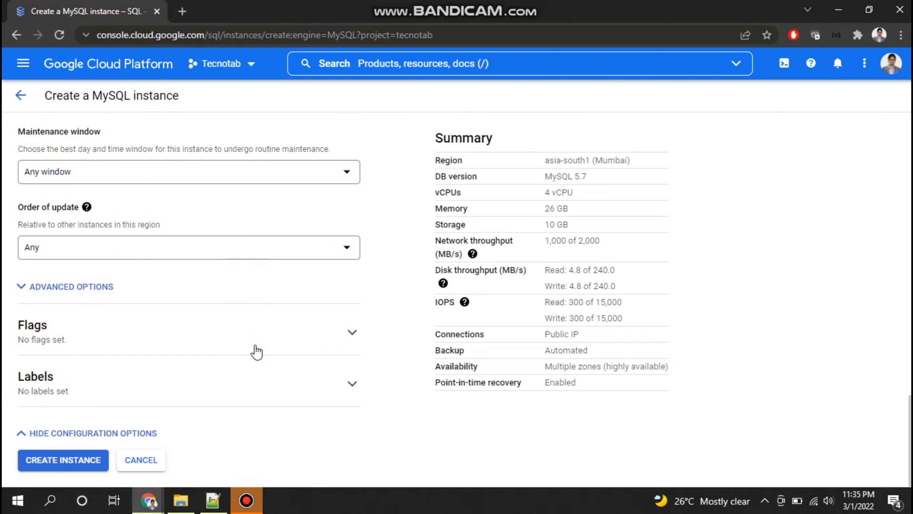
left_click(249, 386)
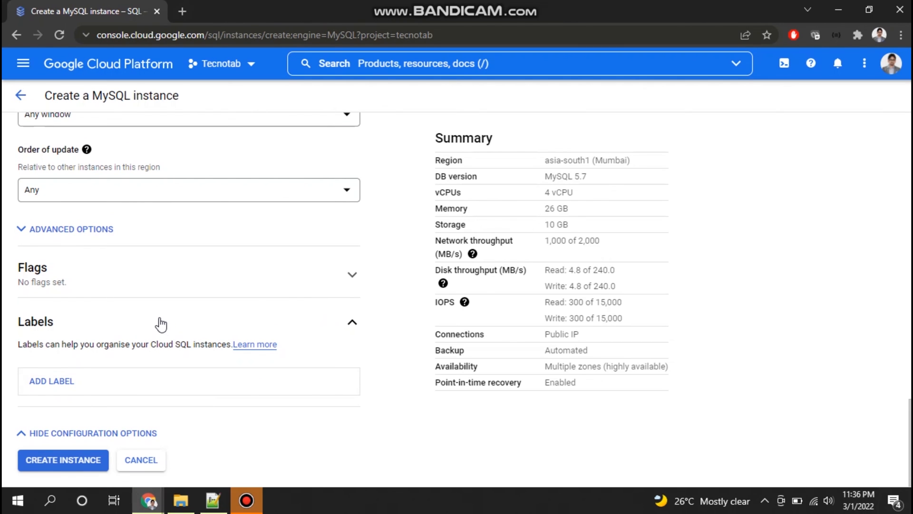
left_click(160, 323)
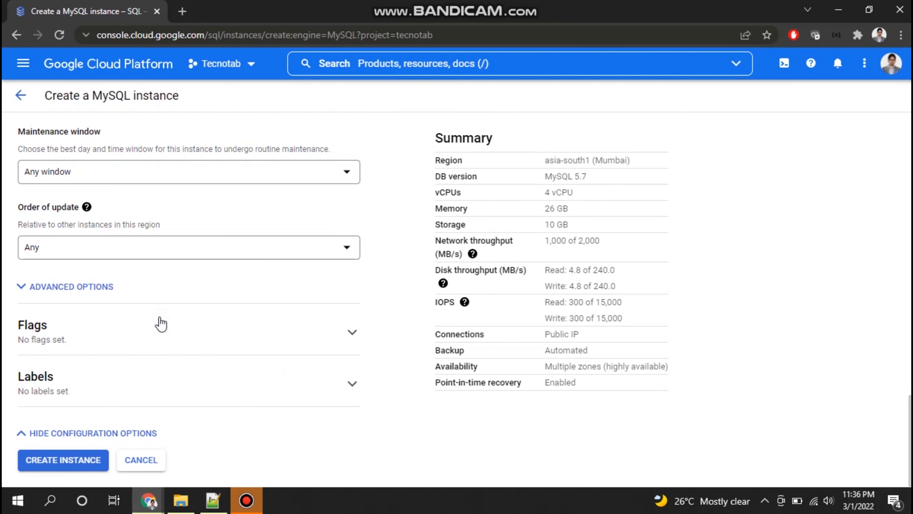
Step: Hide the configuration options and leave the creation form for the SQL instances list without creating the instance
left_click(85, 433)
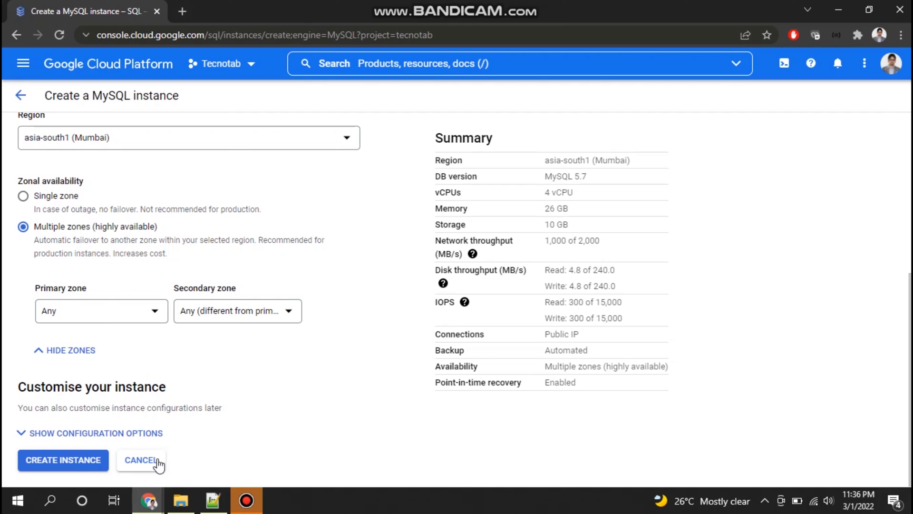
left_click(22, 97)
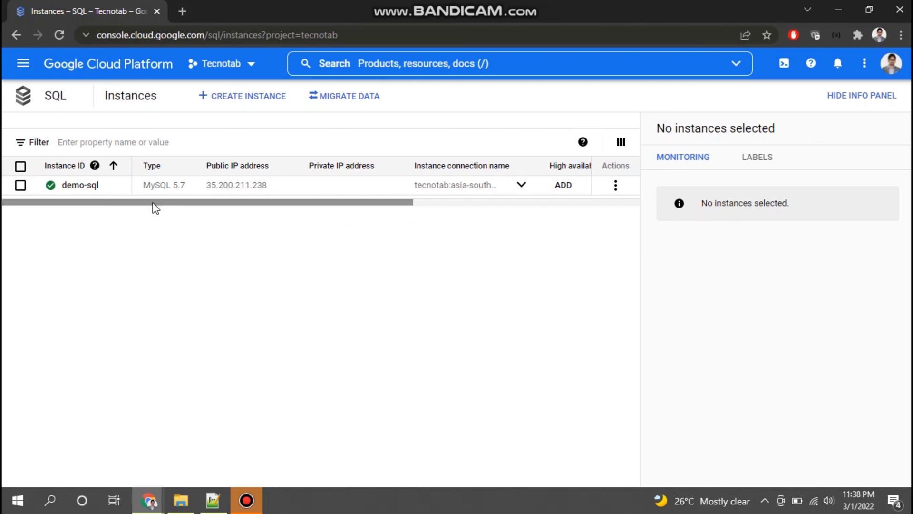
Step: In Cloud Shell, connect to the existing instance with gcloud sql connect demo-sql and enter the root user's database password
left_click(782, 67)
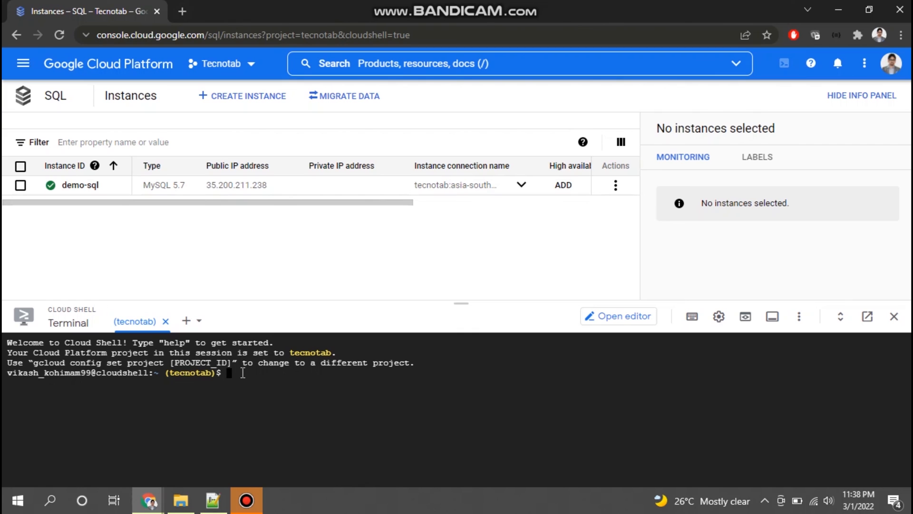
type("gcloud sql connect demo-sql")
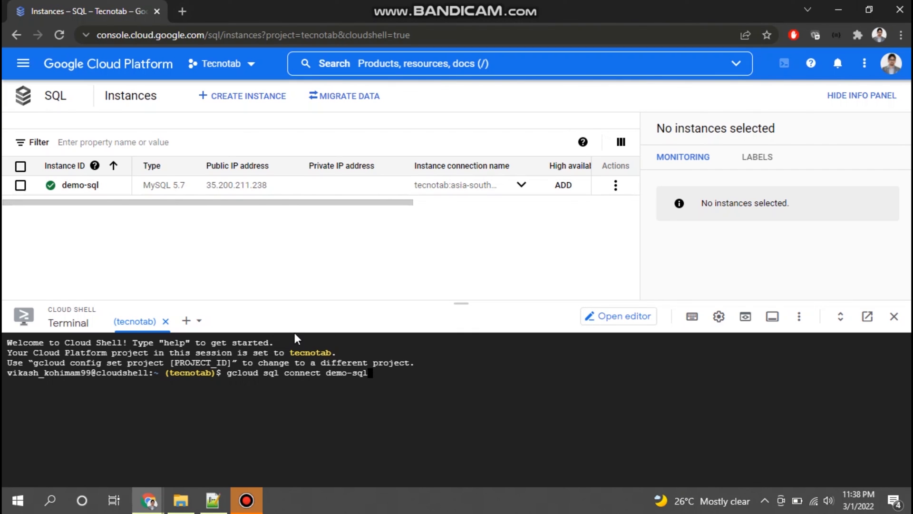
key("Return")
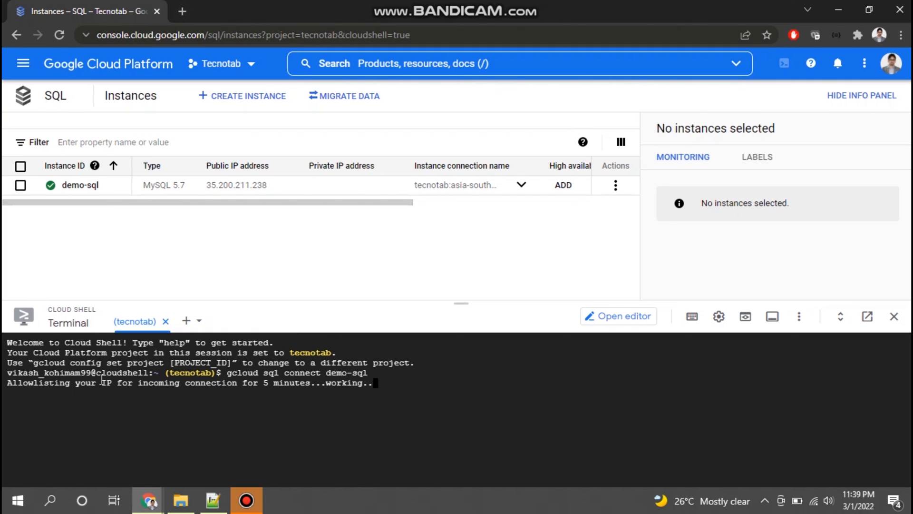
left_click_drag(153, 383, 309, 383)
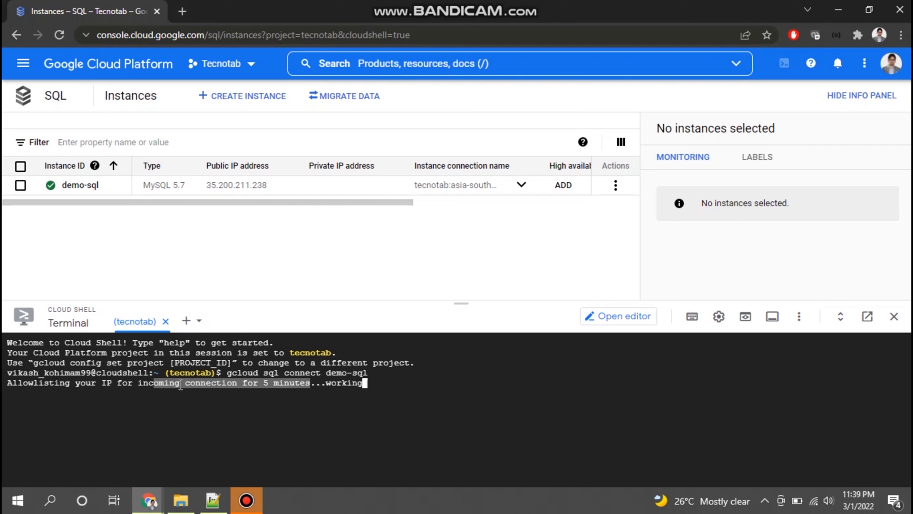
left_click(140, 383)
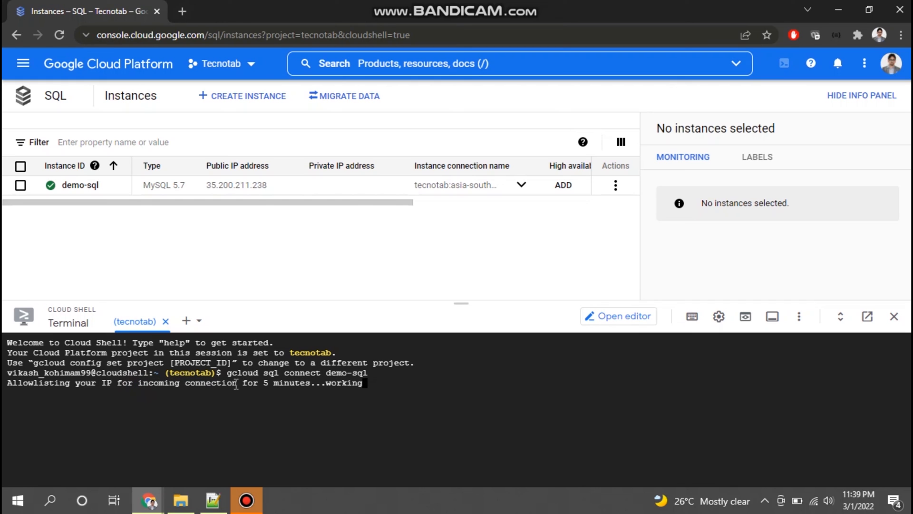
left_click_drag(244, 383, 307, 383)
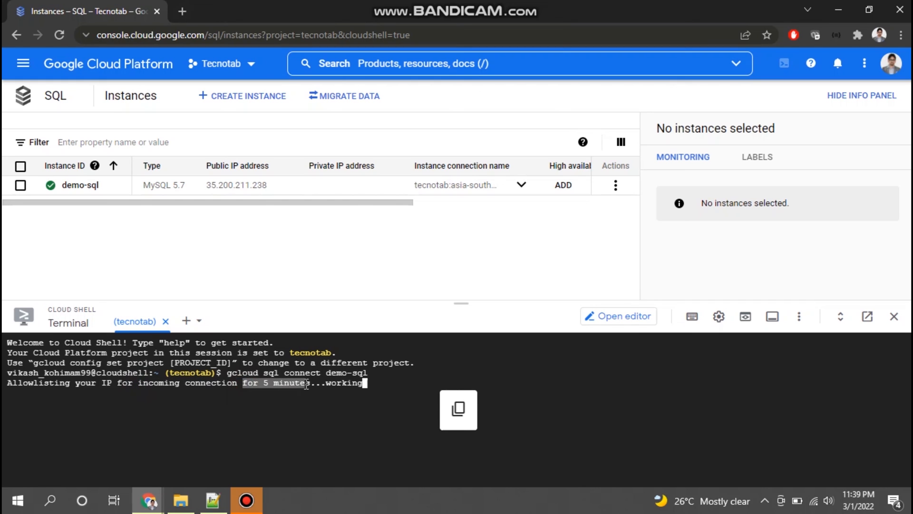
left_click(307, 383)
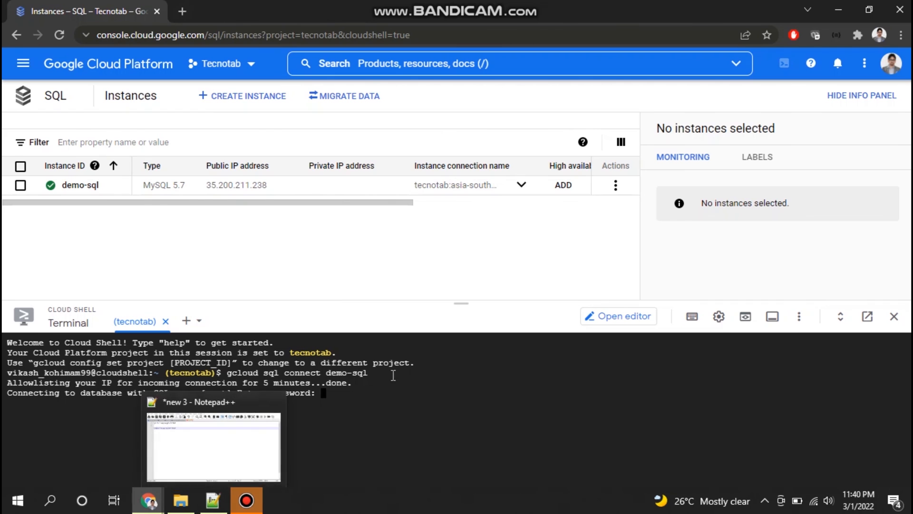
key("Return")
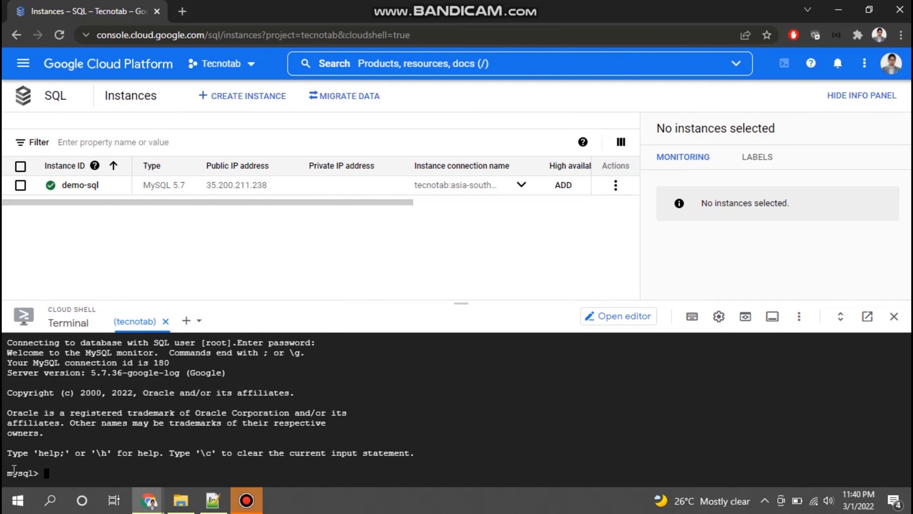
left_click_drag(6, 472, 34, 472)
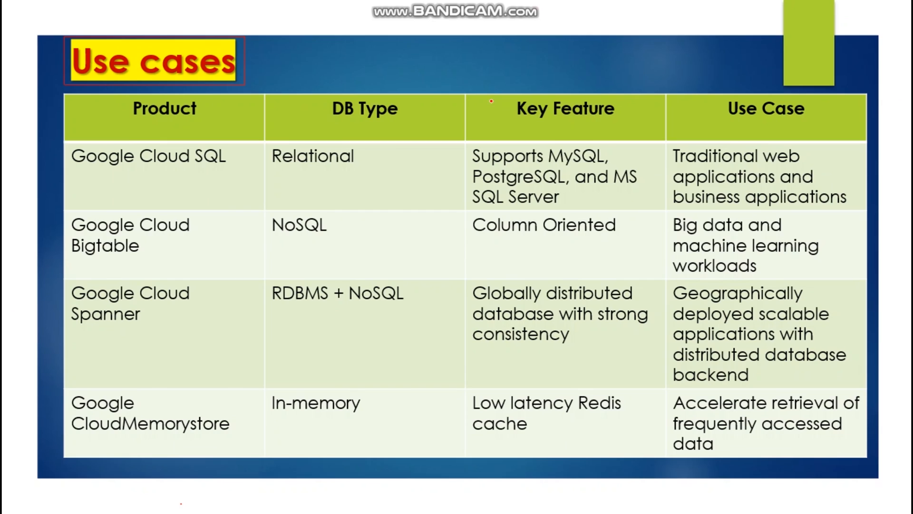
left_click_drag(95, 169, 202, 169)
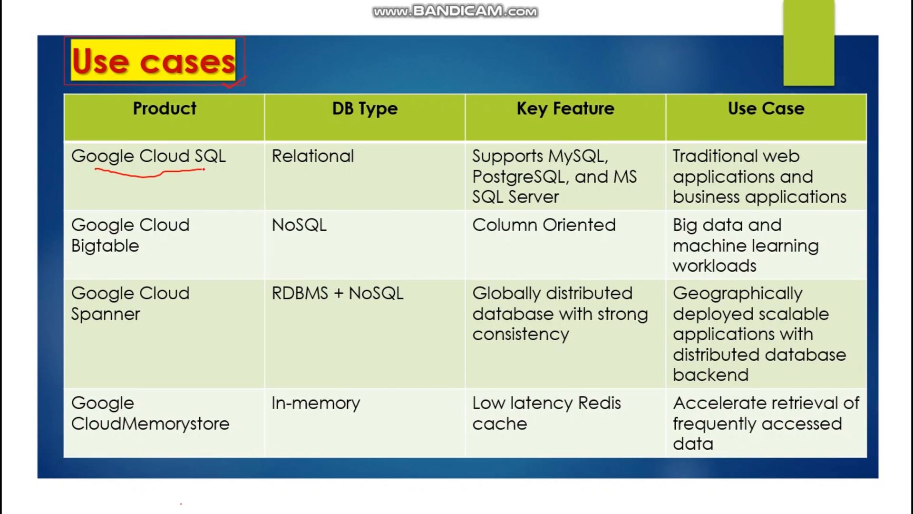